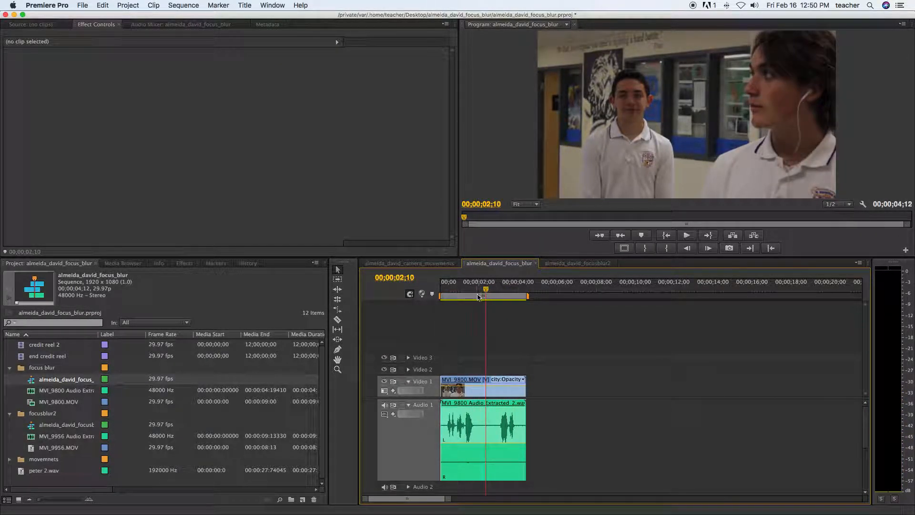
# - Try several end positions for the work area, return it to the end of the clips, and scrub the playhead back
pyautogui.moveTo(527, 297); pyautogui.dragTo(562, 298)
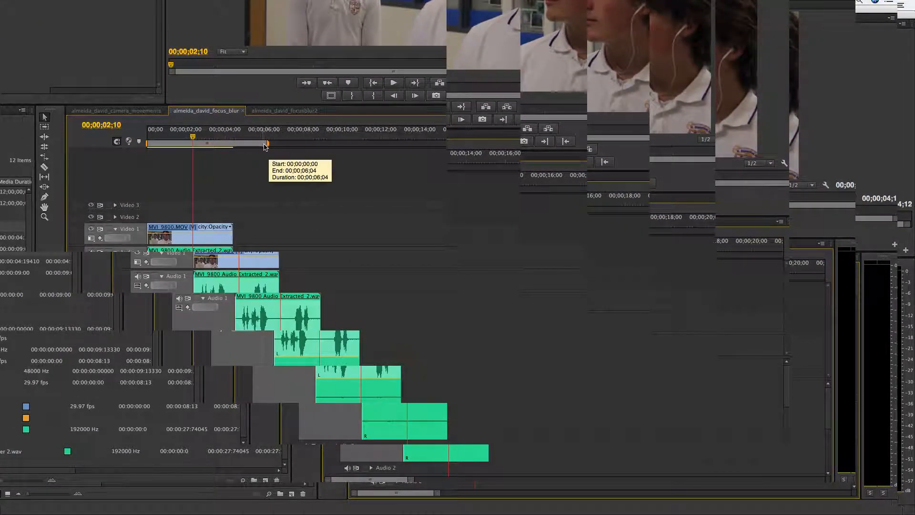
pyautogui.moveTo(265, 147); pyautogui.dragTo(216, 147)
pyautogui.moveTo(508, 299); pyautogui.dragTo(498, 297)
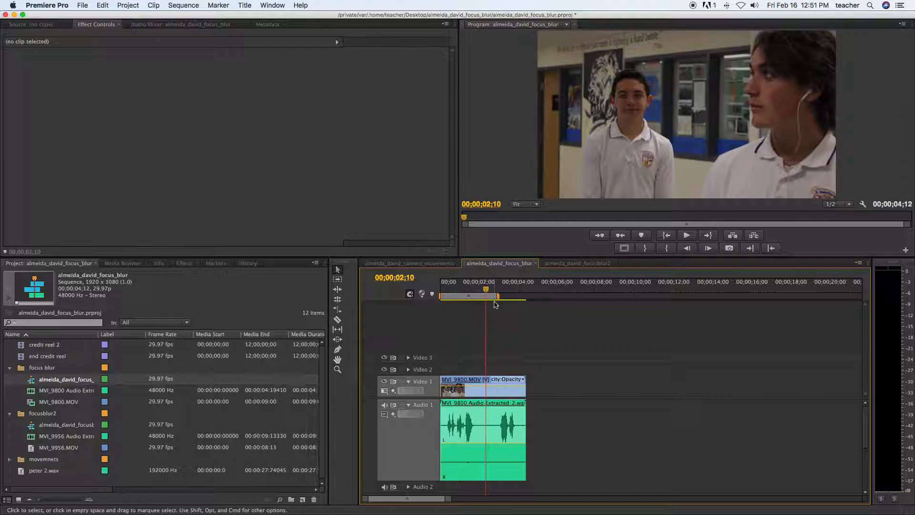
pyautogui.moveTo(498, 296); pyautogui.dragTo(634, 297)
pyautogui.moveTo(491, 297)
pyautogui.mouseDown()
pyautogui.moveTo(602, 297)
pyautogui.moveTo(489, 297)
pyautogui.mouseUp()
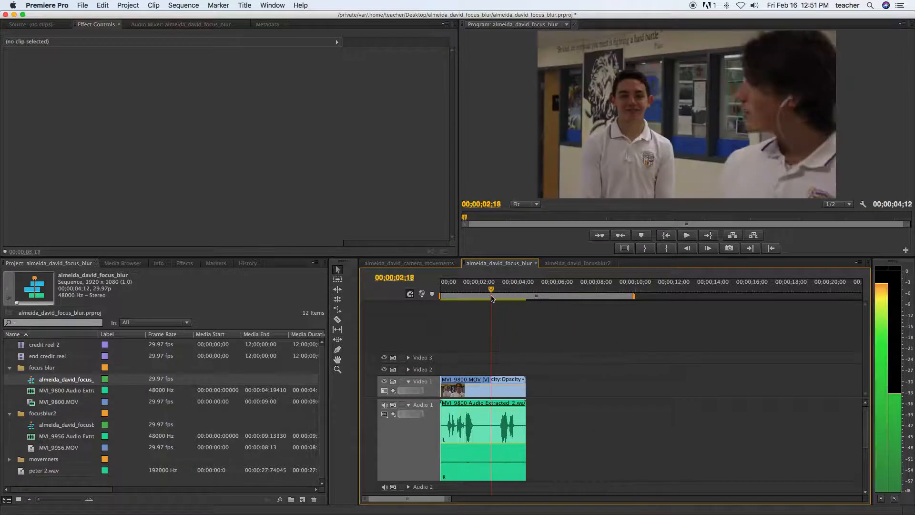
pyautogui.moveTo(635, 299); pyautogui.dragTo(527, 297)
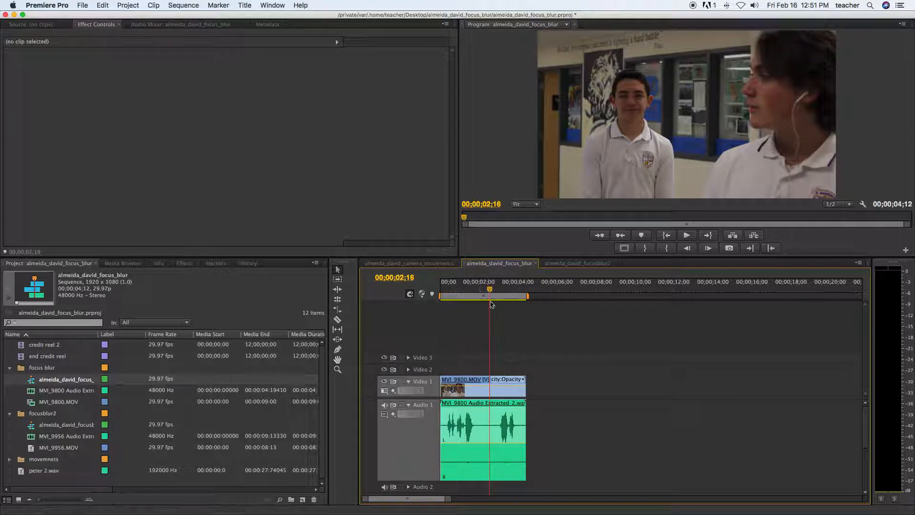
pyautogui.moveTo(489, 289)
pyautogui.mouseDown()
pyautogui.moveTo(466, 289)
pyautogui.moveTo(481, 292)
pyautogui.mouseUp()
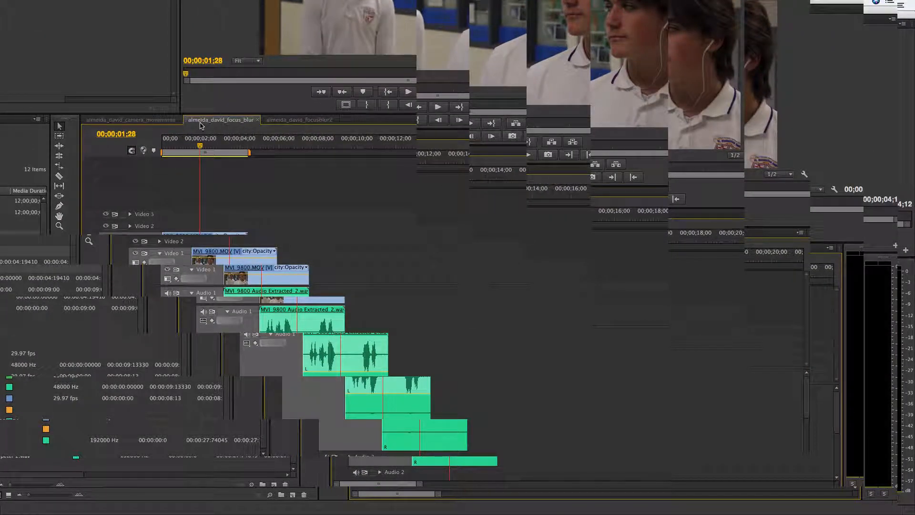
# - Check the sequence's timeline display options, look at the focusblur2 sequence, and return to the focus blur sequence
pyautogui.rightClick(243, 121)
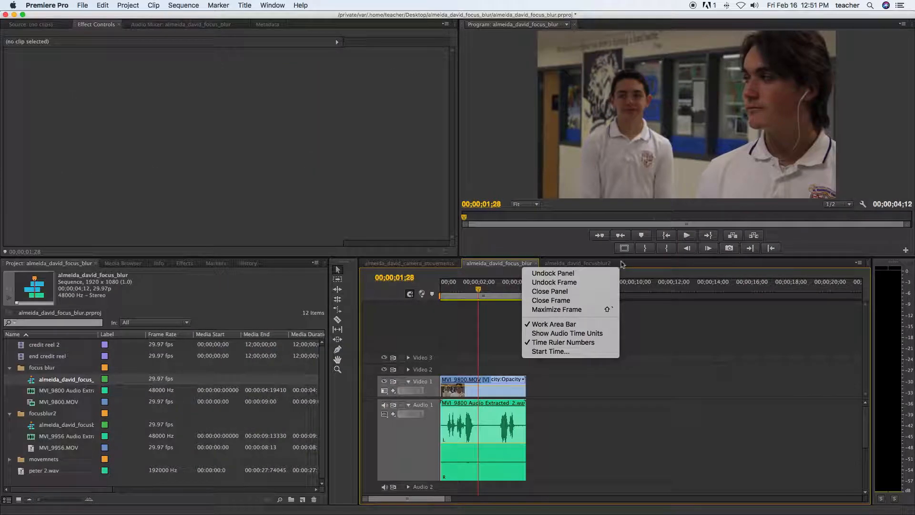
pyautogui.click(347, 120)
pyautogui.click(606, 263)
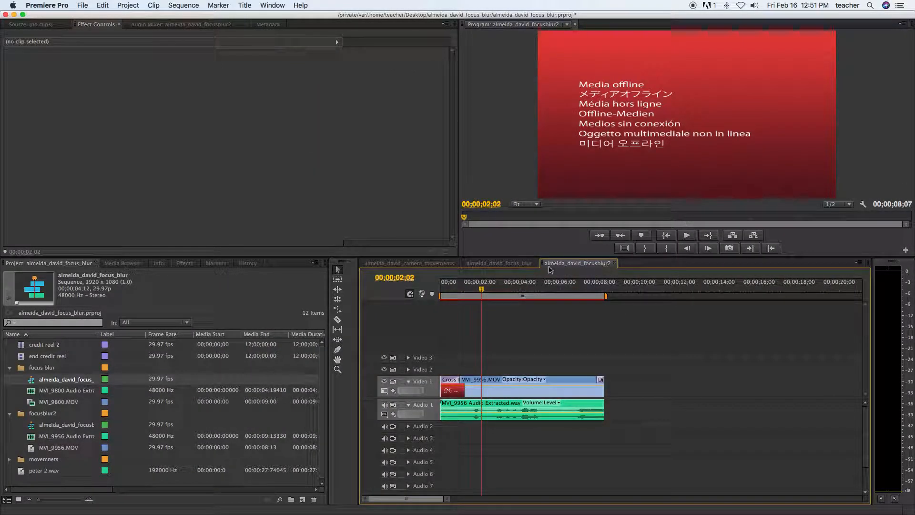
pyautogui.click(499, 263)
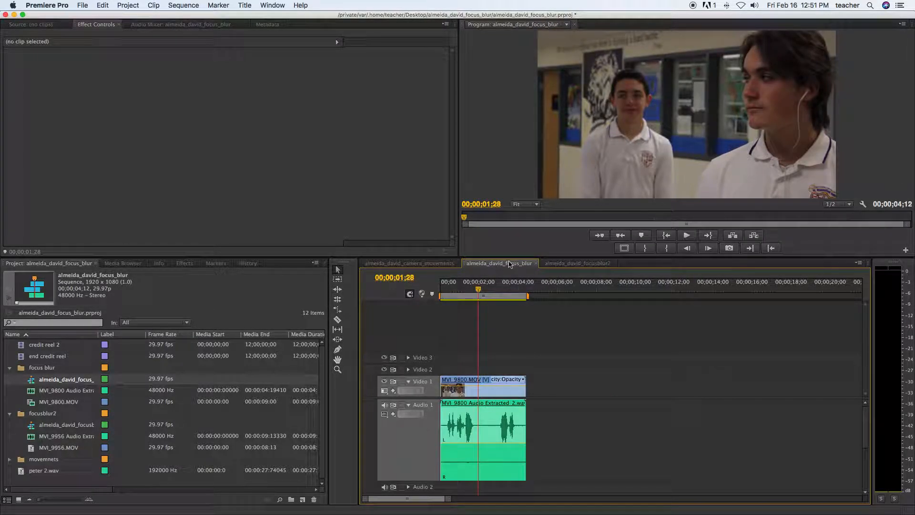
pyautogui.click(390, 228)
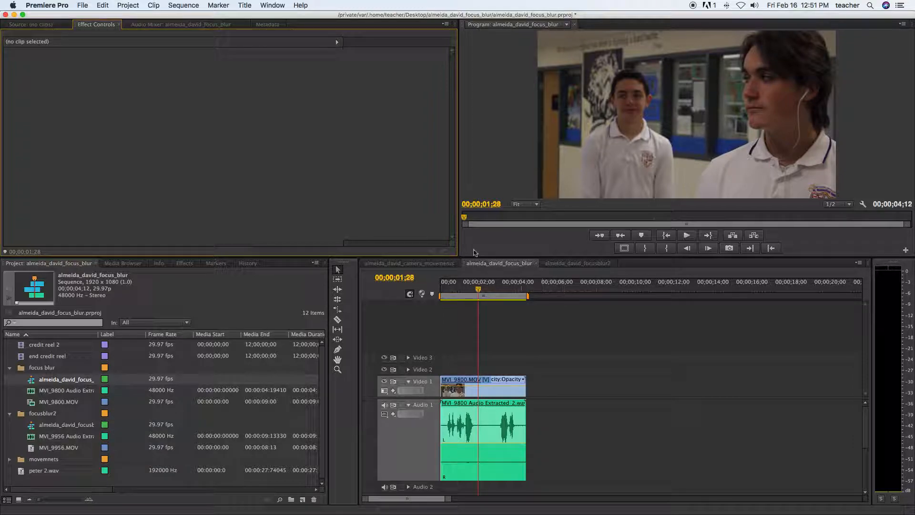
pyautogui.click(83, 6)
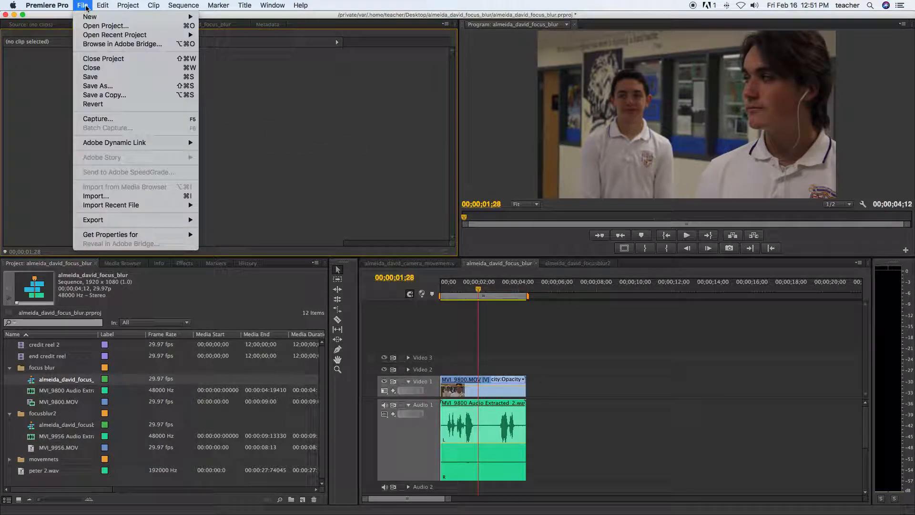
pyautogui.moveTo(174, 223)
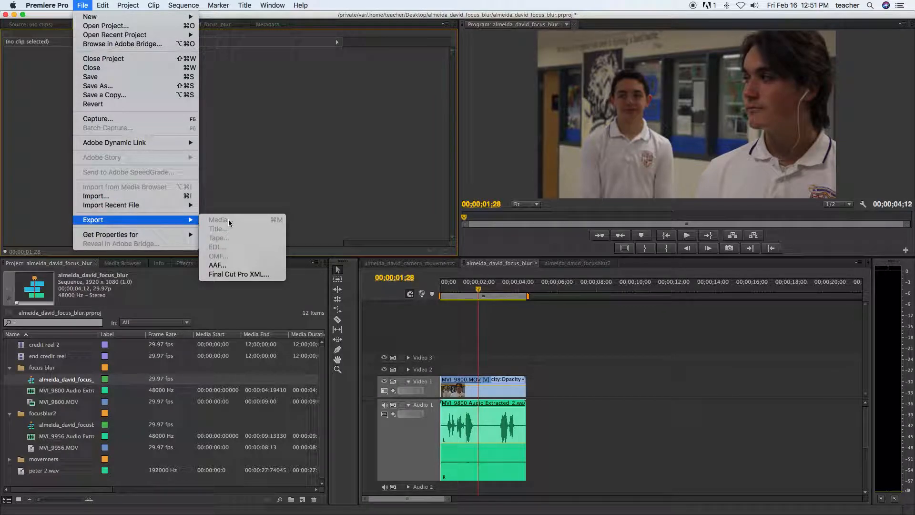
# - Make the focus blur sequence's timeline active and open the media export settings for it
pyautogui.click(485, 265)
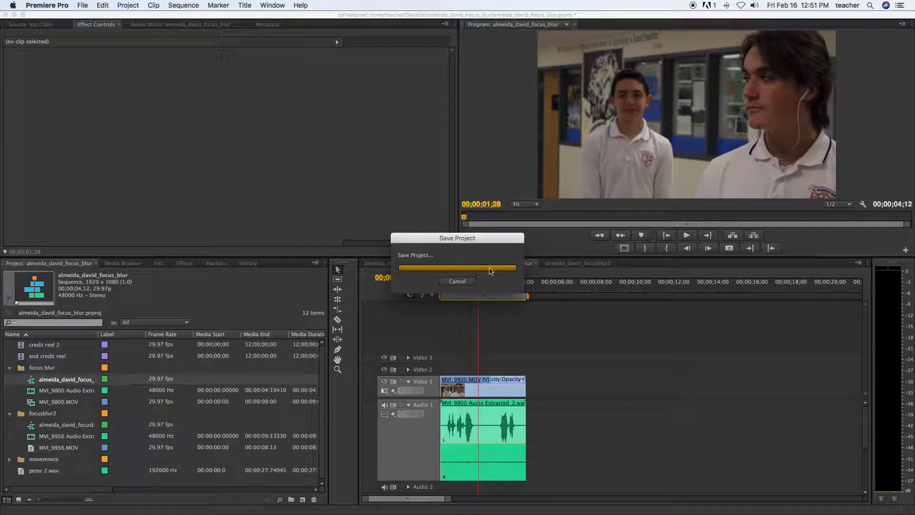
pyautogui.click(84, 7)
pyautogui.moveTo(152, 220)
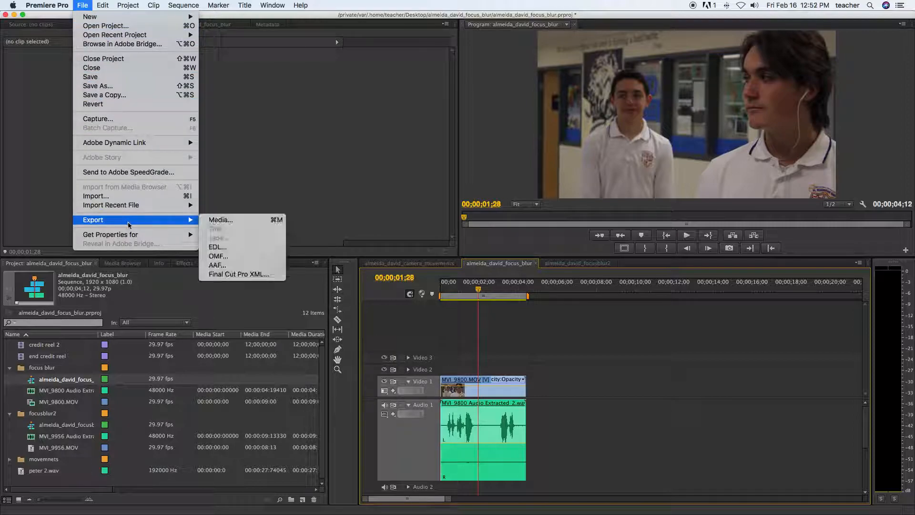
pyautogui.click(221, 221)
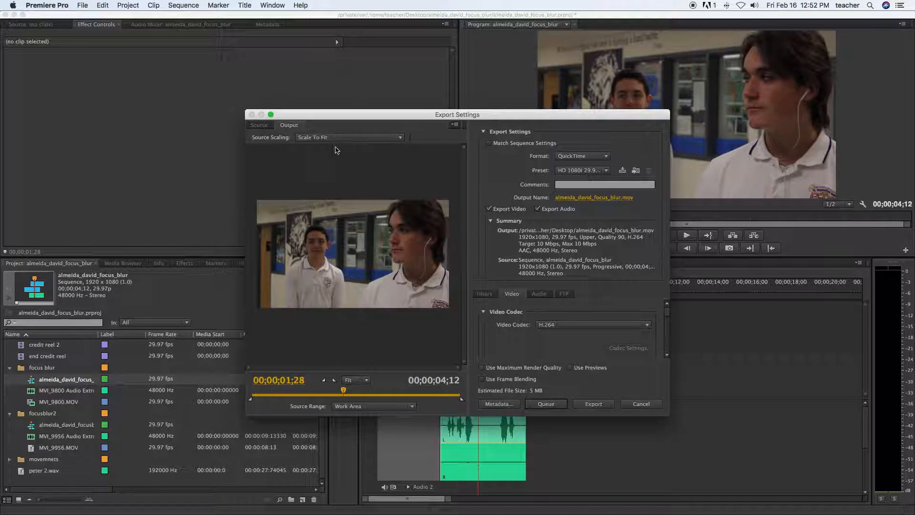
pyautogui.moveTo(373, 119); pyautogui.dragTo(314, 106)
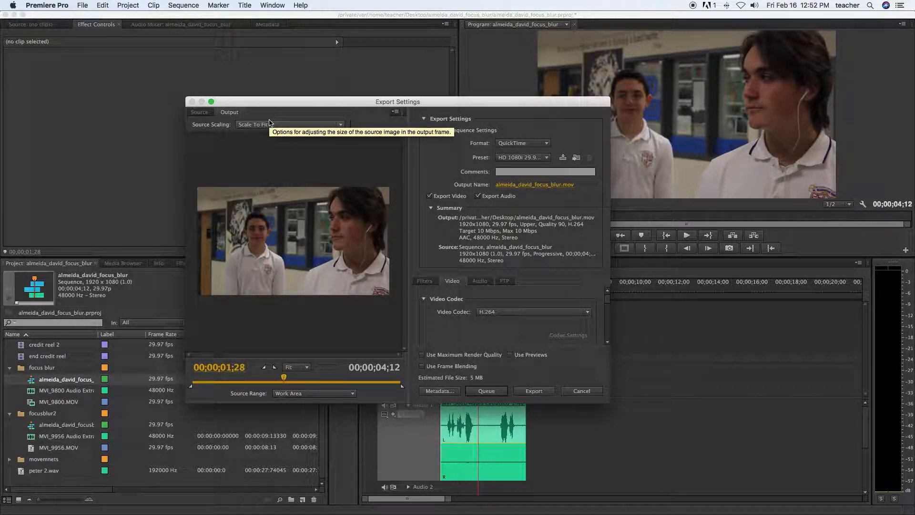
# - Set the export format to H.264 with the Android Tablet - 1080p 29.97 preset
pyautogui.click(548, 144)
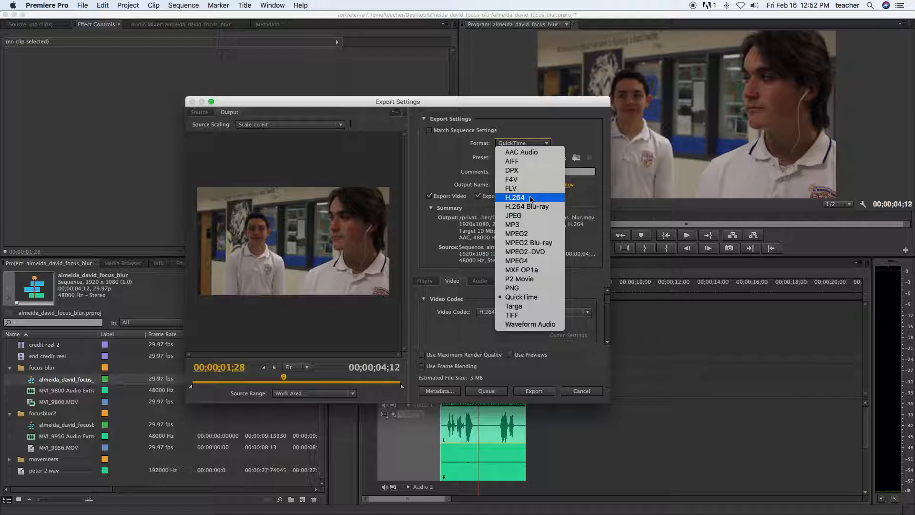
pyautogui.click(531, 198)
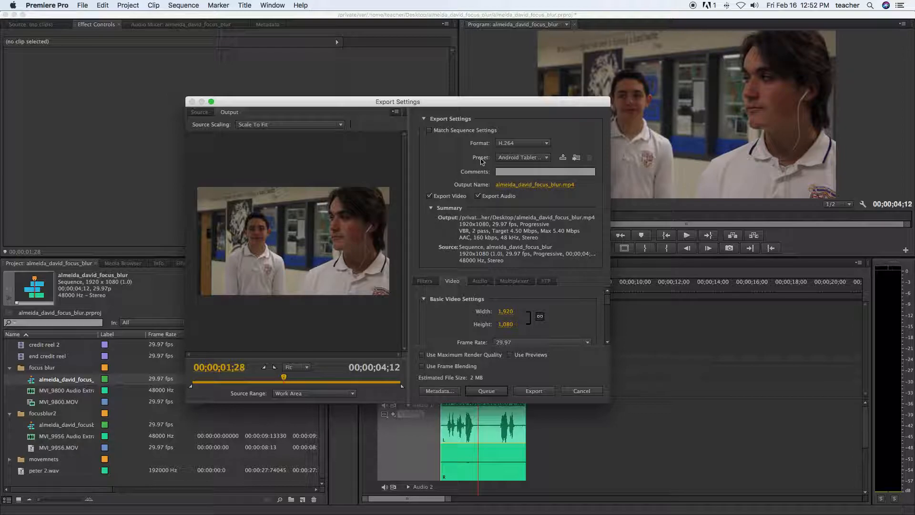
pyautogui.click(547, 158)
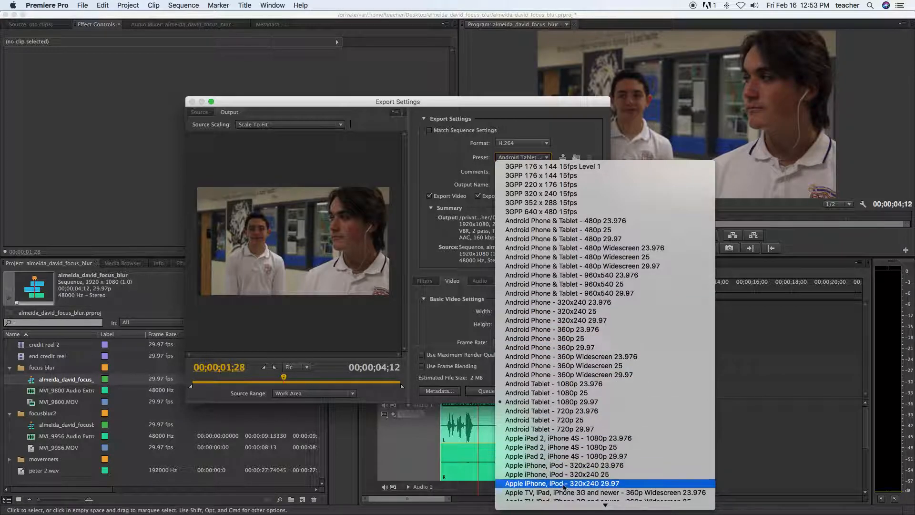
pyautogui.click(426, 242)
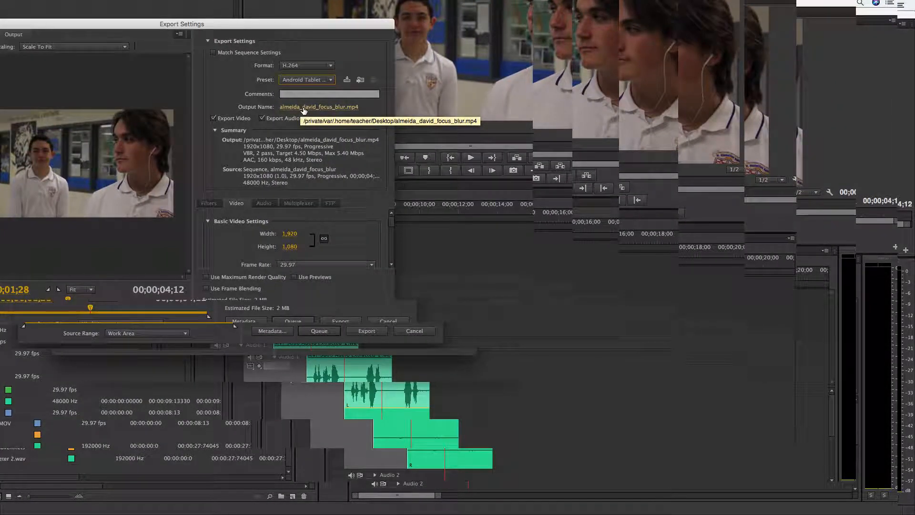
# - Save the output as an MP4 on the Desktop under the suggested sequence name and export the video
pyautogui.click(303, 108)
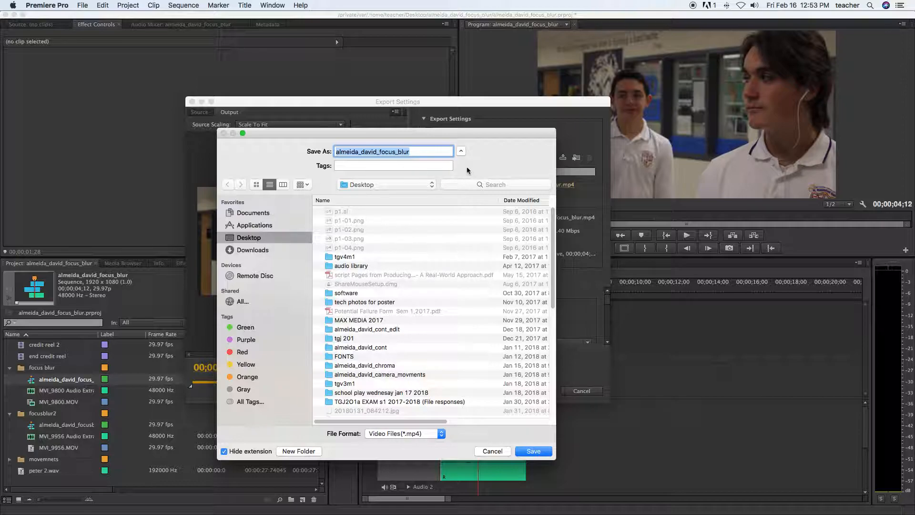
pyautogui.click(462, 152)
pyautogui.click(461, 151)
pyautogui.click(538, 451)
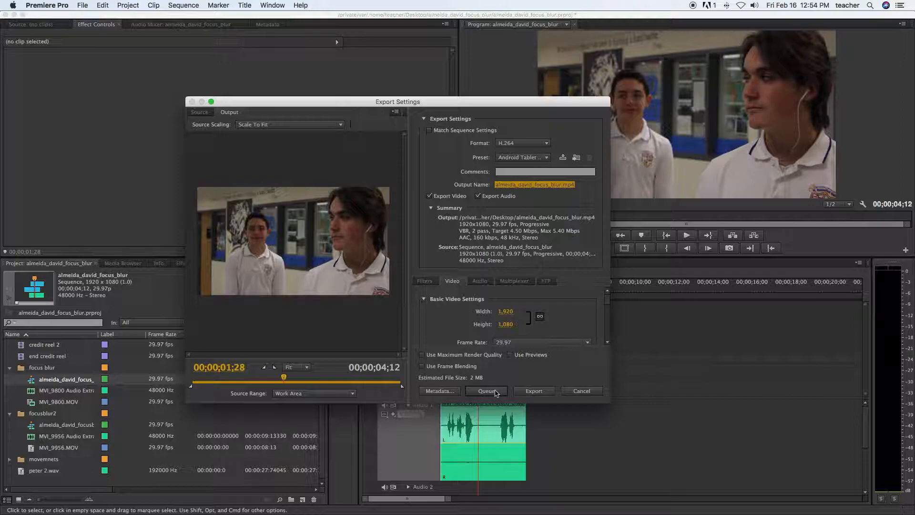
pyautogui.click(533, 391)
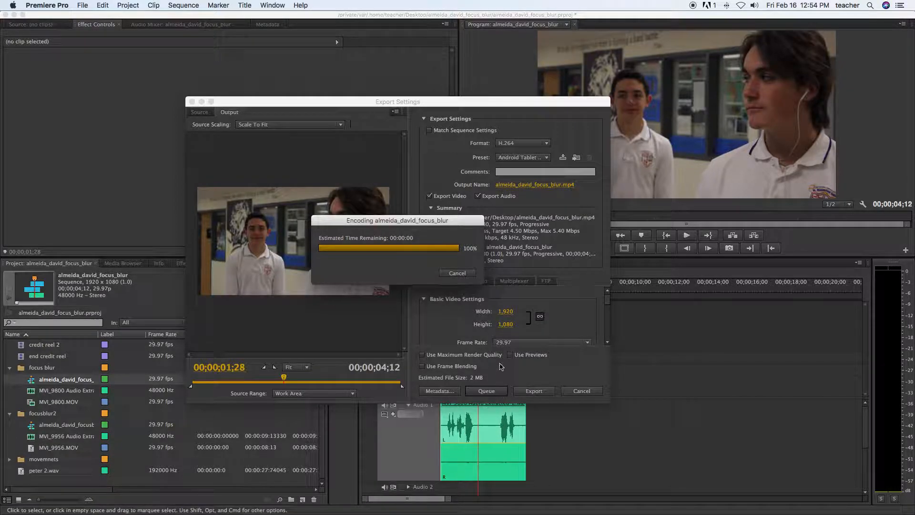
pyautogui.moveTo(480, 292); pyautogui.dragTo(497, 292)
# - Switch to Chrome and upload the newly exported focus blur MP4 from the Desktop to YouTube, sorting files by newest date
pyautogui.click(181, 504)
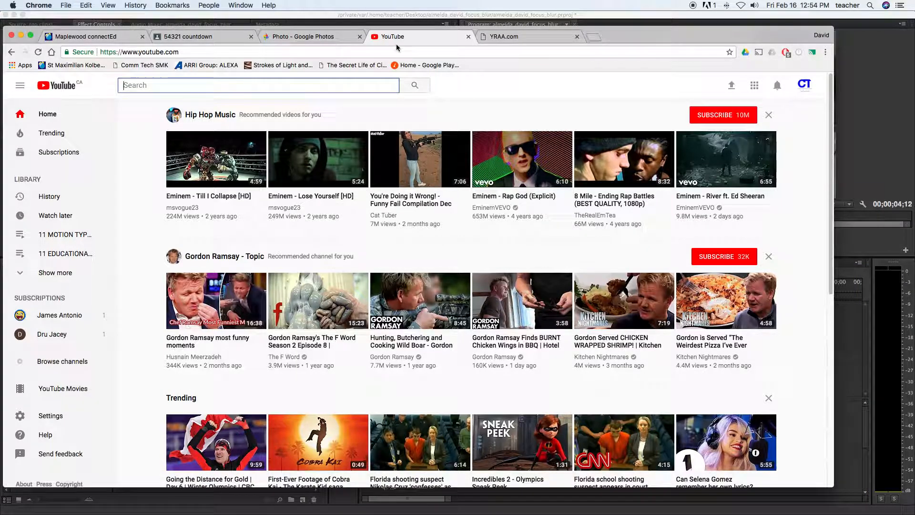
pyautogui.click(732, 87)
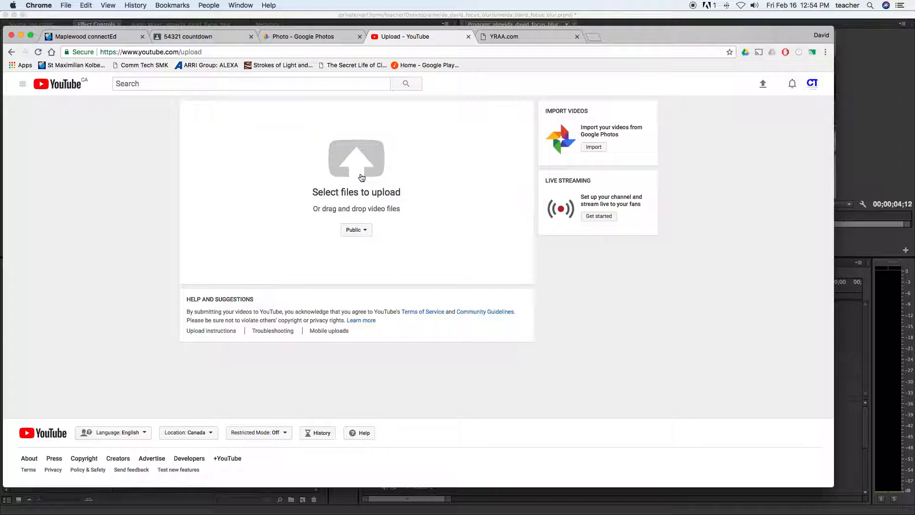
pyautogui.click(361, 178)
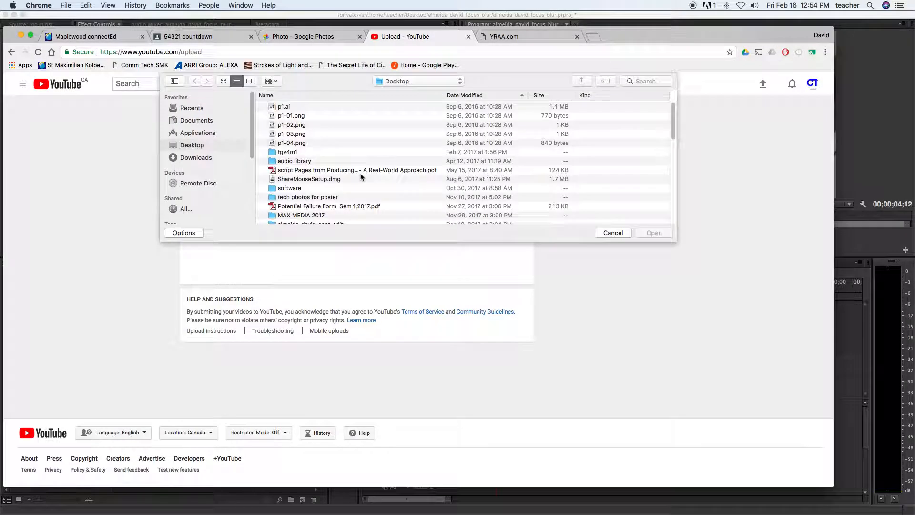
pyautogui.click(462, 96)
pyautogui.click(341, 106)
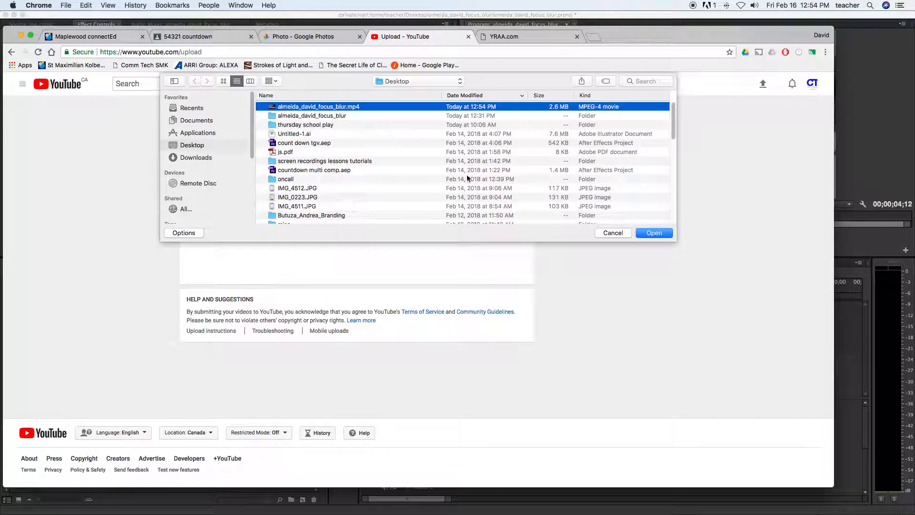
pyautogui.click(652, 233)
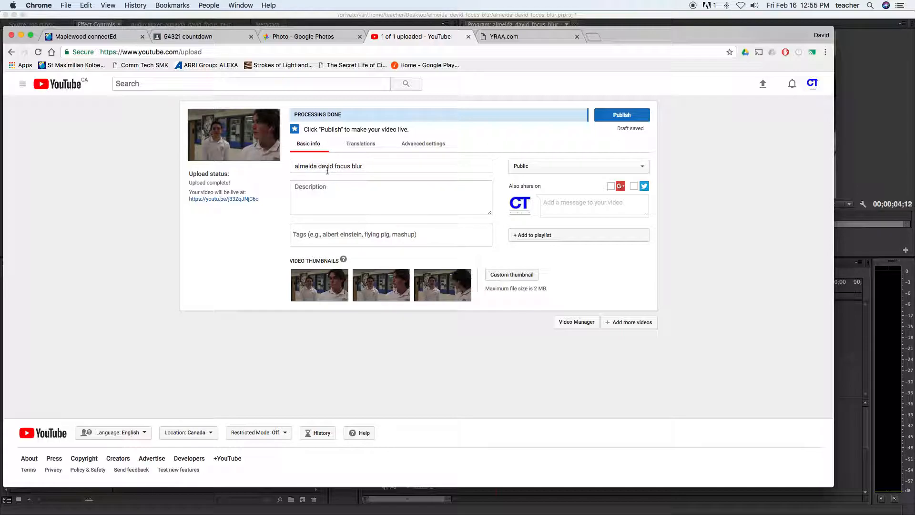
# - Review the uploaded video's title and privacy choices, and publish it as Public
pyautogui.moveTo(369, 166); pyautogui.dragTo(282, 170)
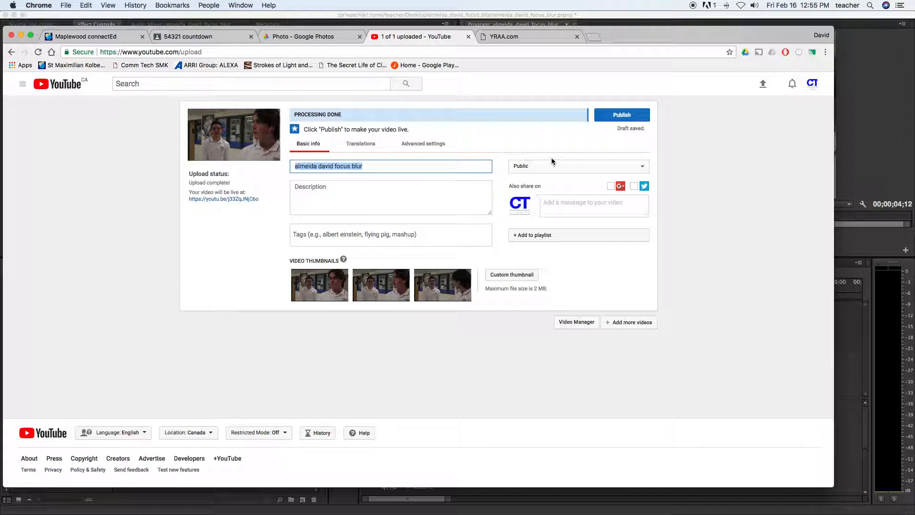
pyautogui.click(634, 168)
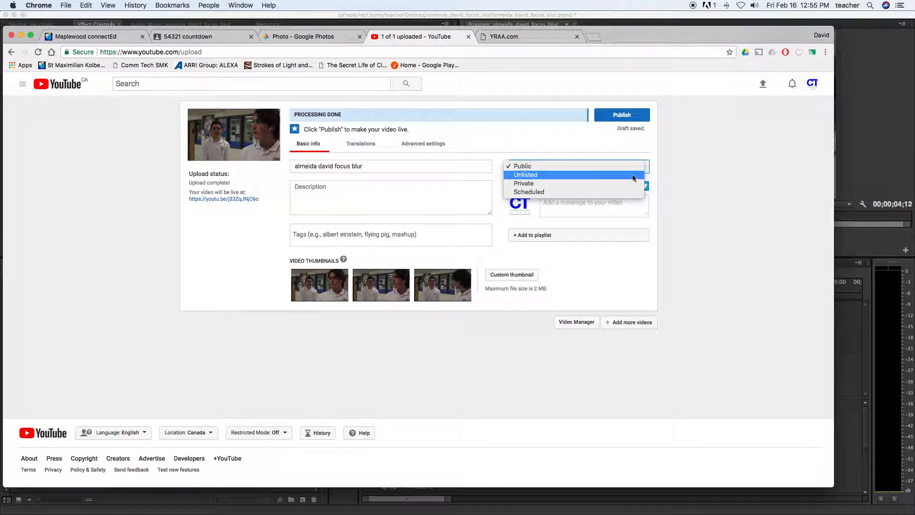
pyautogui.click(605, 152)
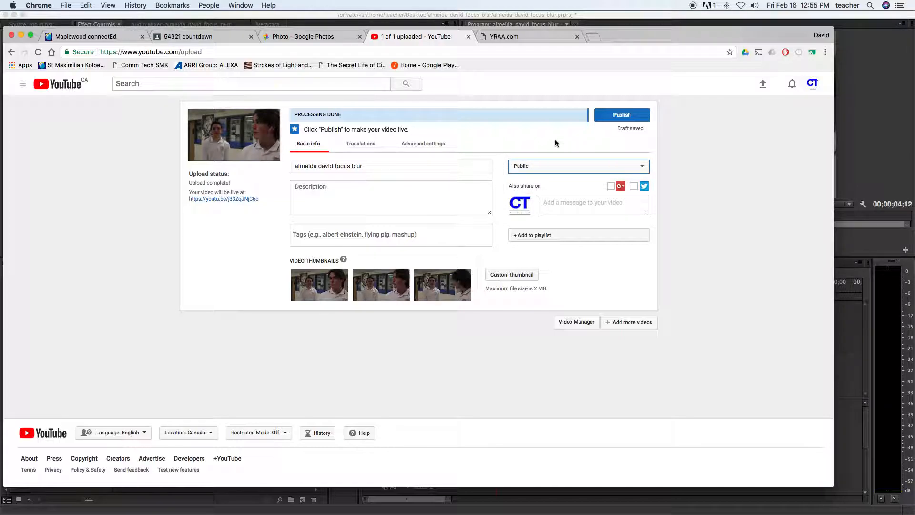
pyautogui.click(621, 115)
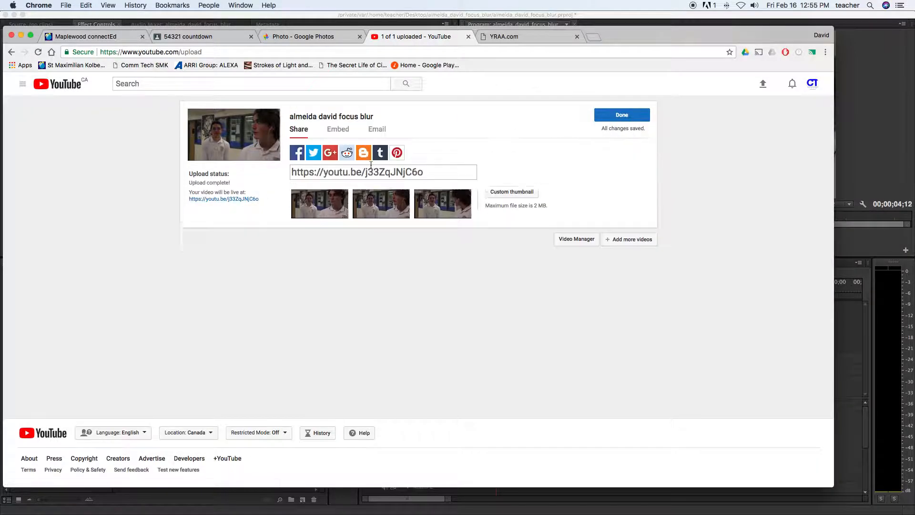
# - Copy the published video's share link and open the form for sharing it by email
pyautogui.moveTo(440, 172); pyautogui.dragTo(273, 178)
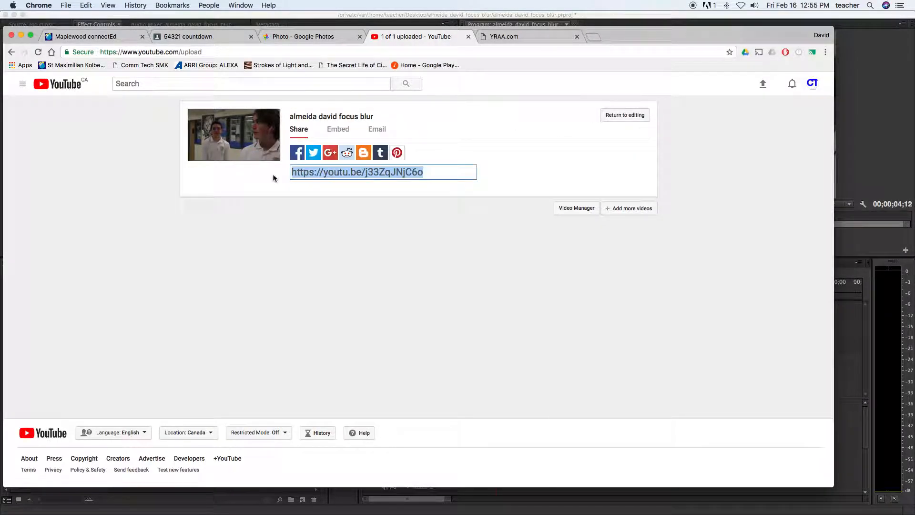
pyautogui.rightClick(318, 172)
pyautogui.rightClick(343, 174)
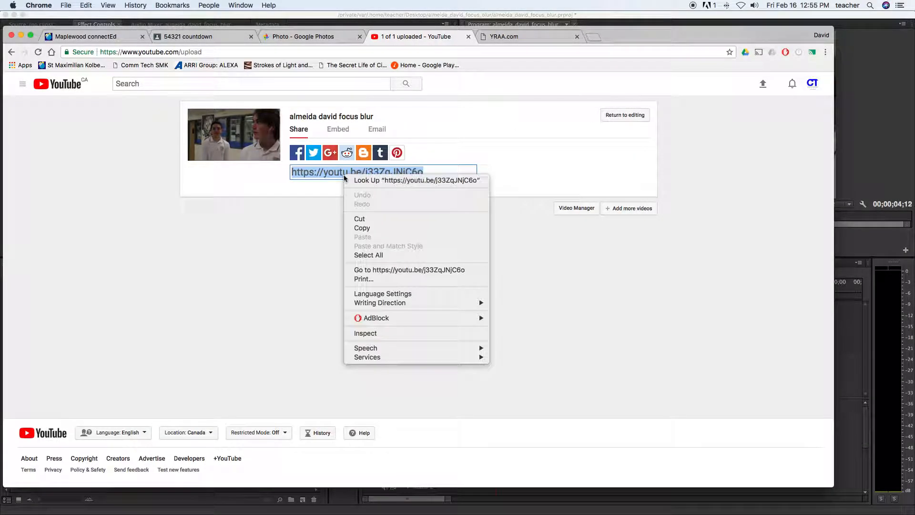
pyautogui.click(375, 229)
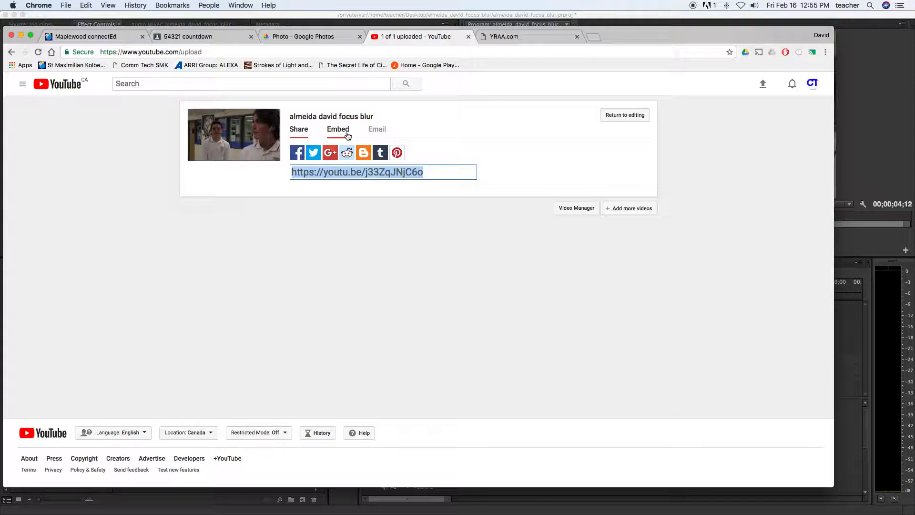
pyautogui.rightClick(379, 174)
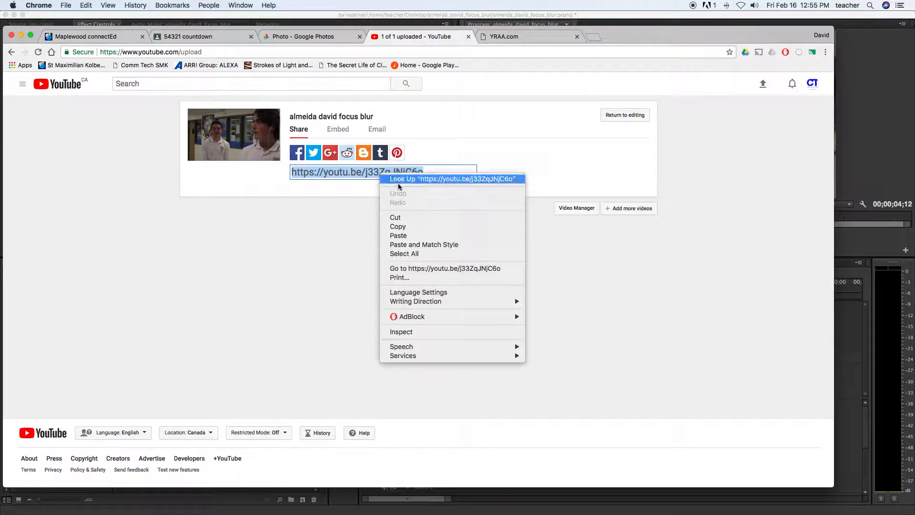
pyautogui.click(404, 225)
pyautogui.click(376, 130)
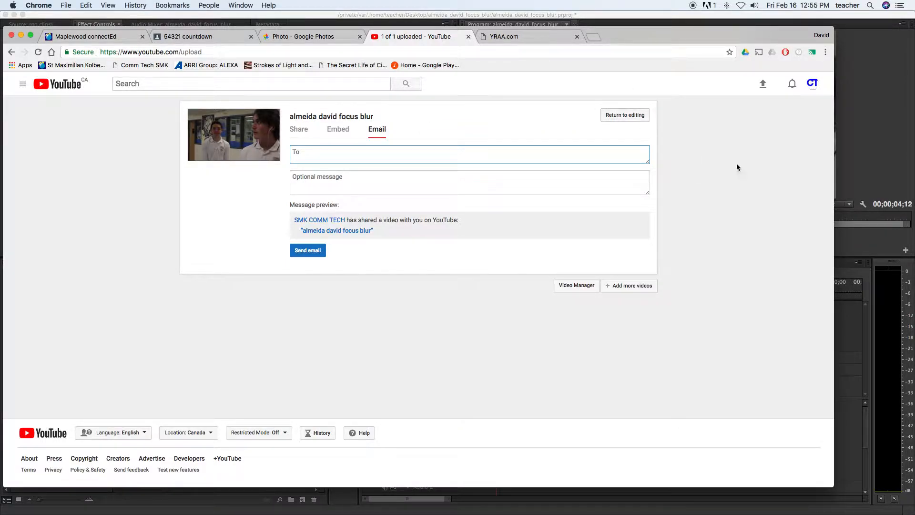
pyautogui.click(857, 153)
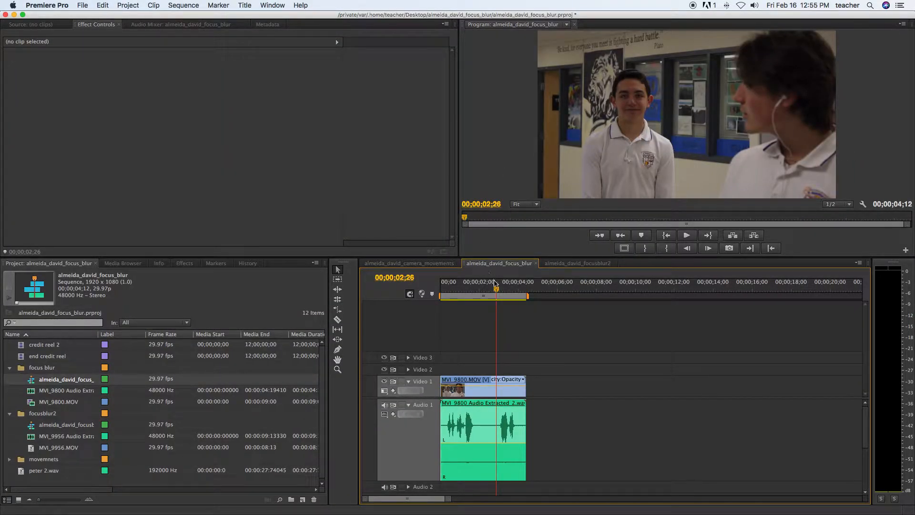
pyautogui.moveTo(369, 505)
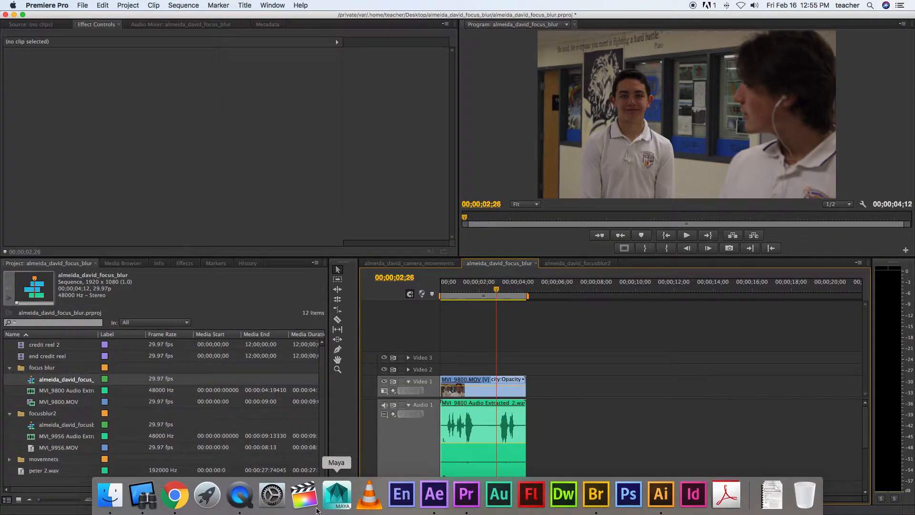
pyautogui.click(174, 501)
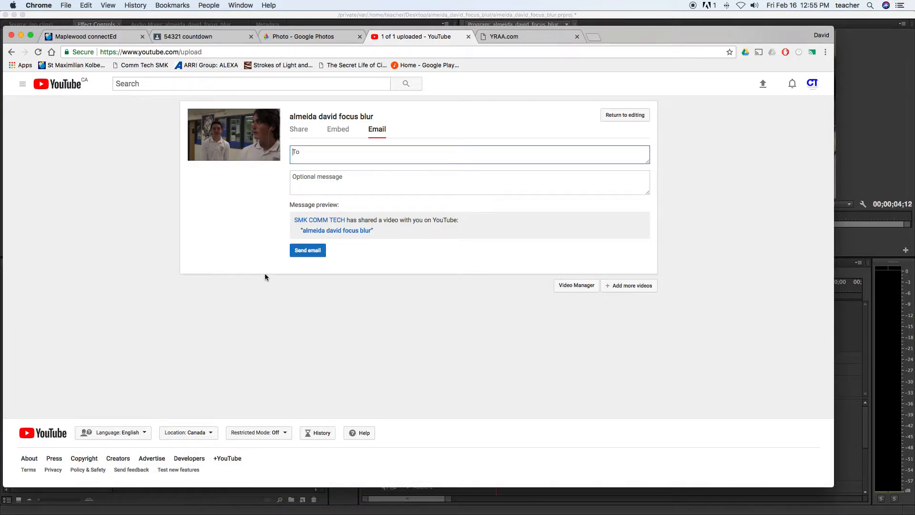